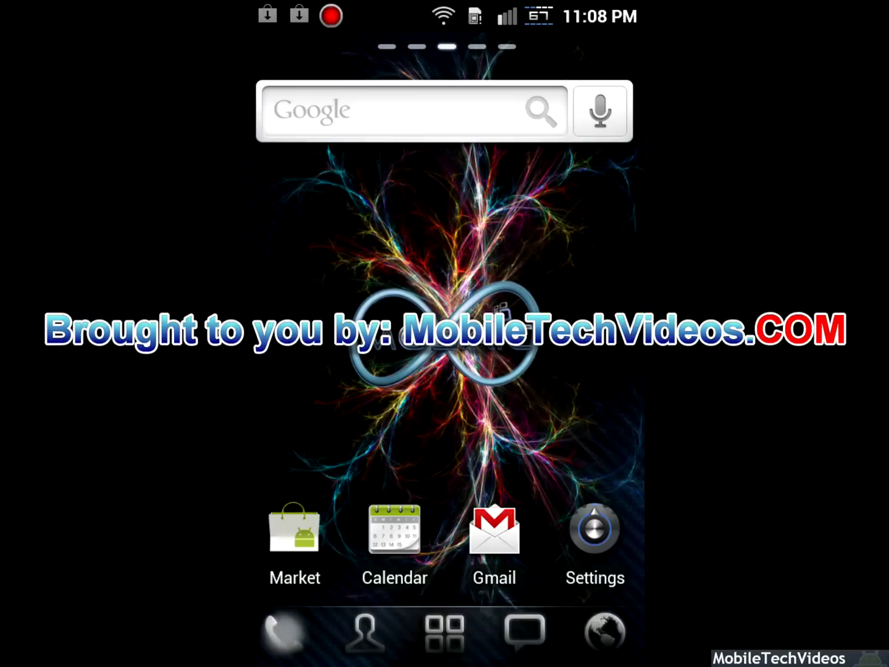
Check the phone information page in system settings, then return to the home screen.
key("Menu")
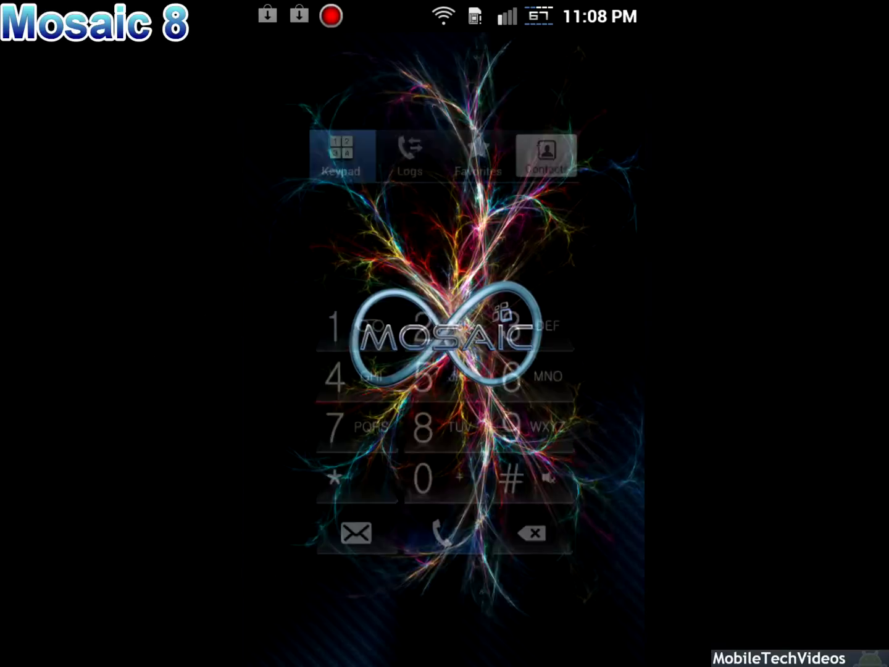
key("Back")
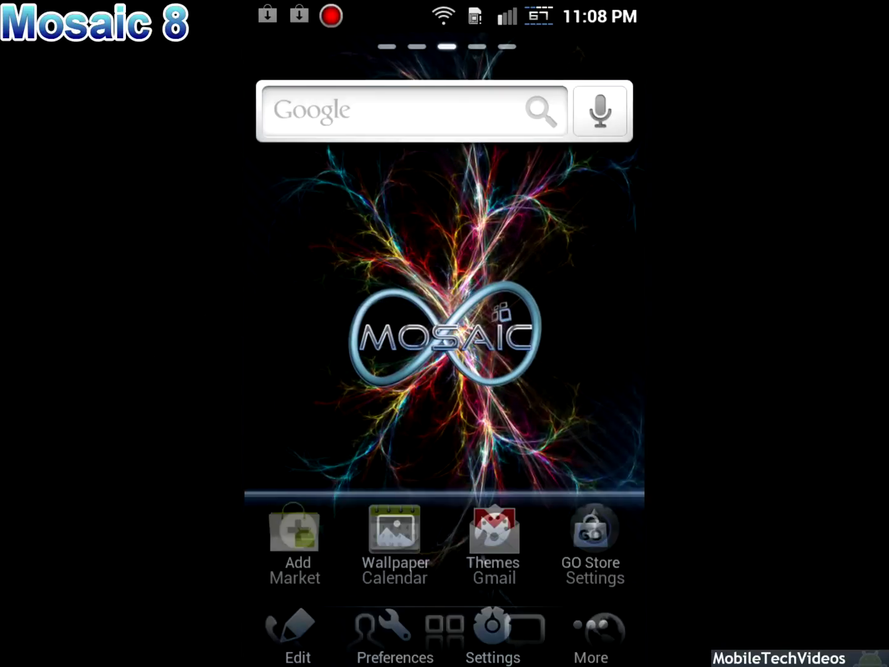
key("Menu")
key("Return")
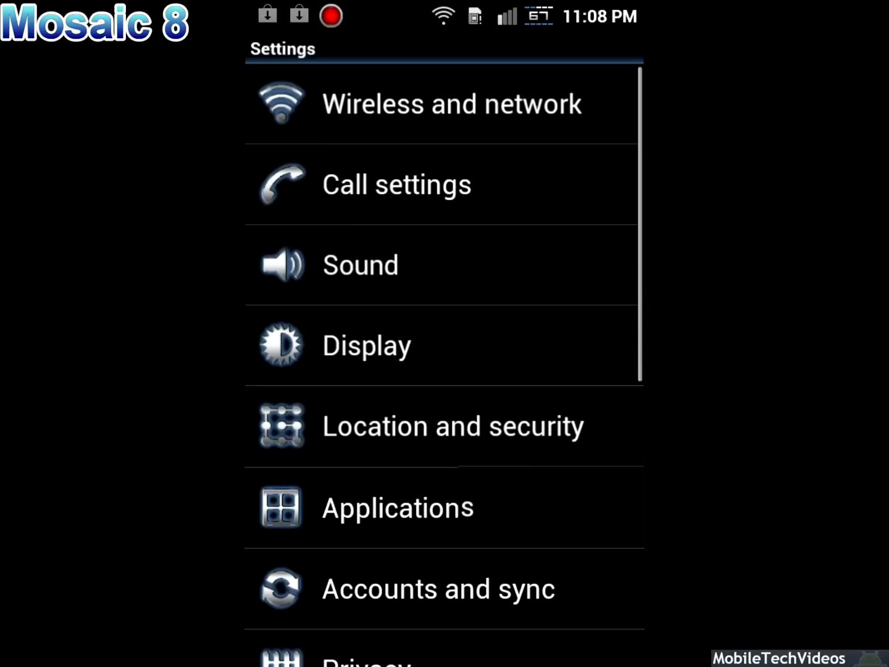
scroll(444, 348, "down", 5)
left_click(400, 627)
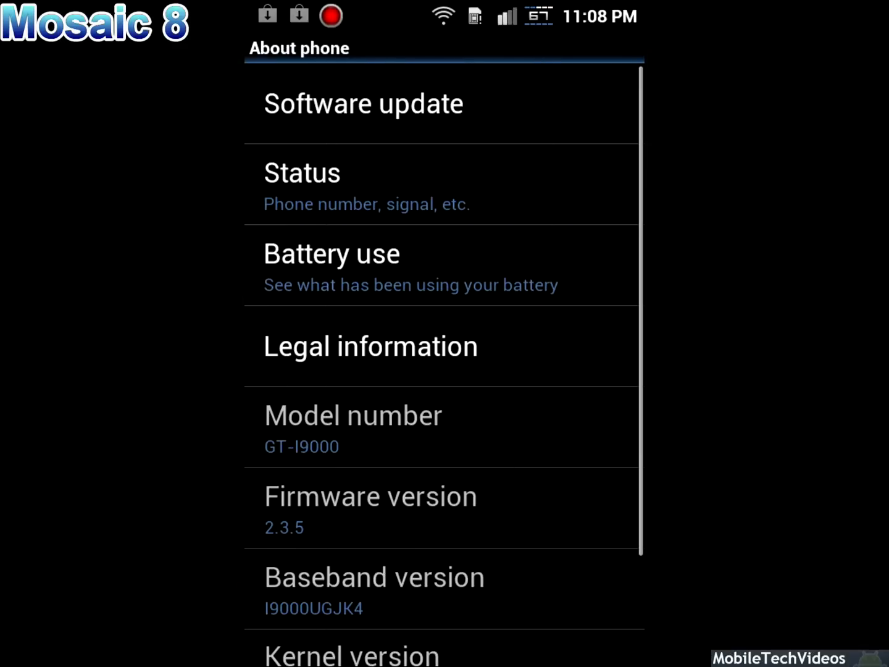
scroll(445, 361, "down", 1)
scroll(445, 361, "down", 3)
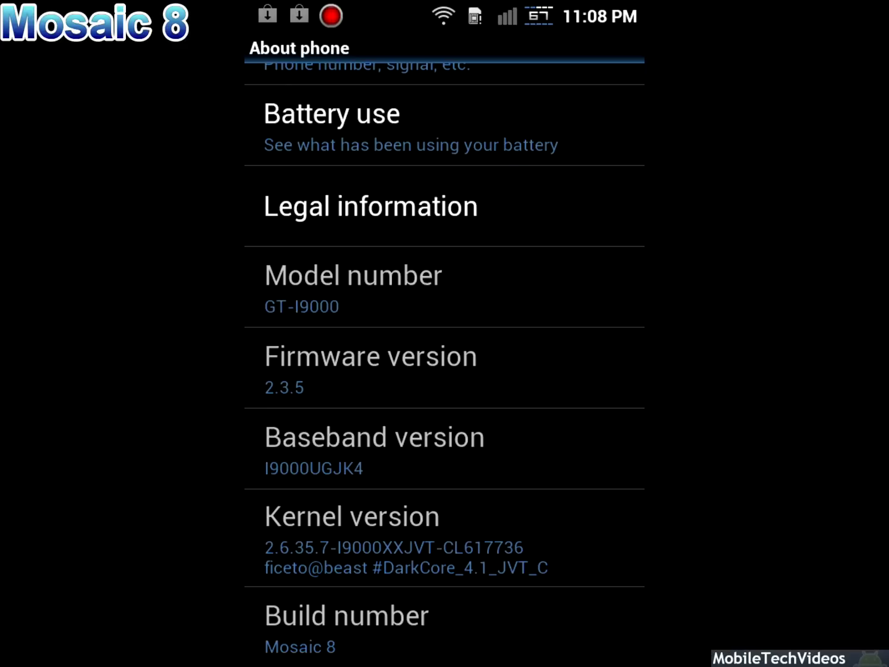
key("Home")
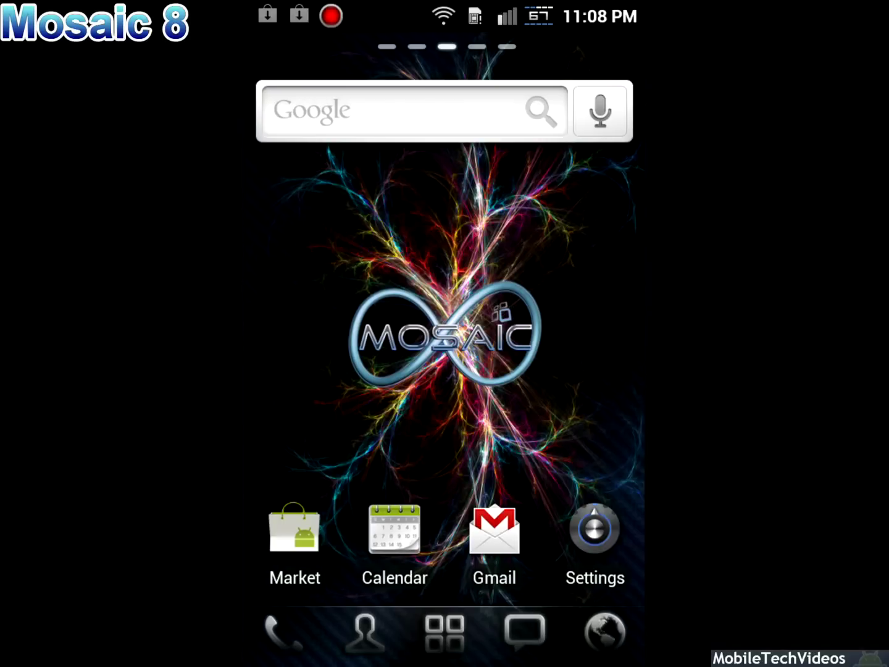
Flip through the app drawer pages and Running and All tabs, then bring up the launcher menu.
left_click(445, 632)
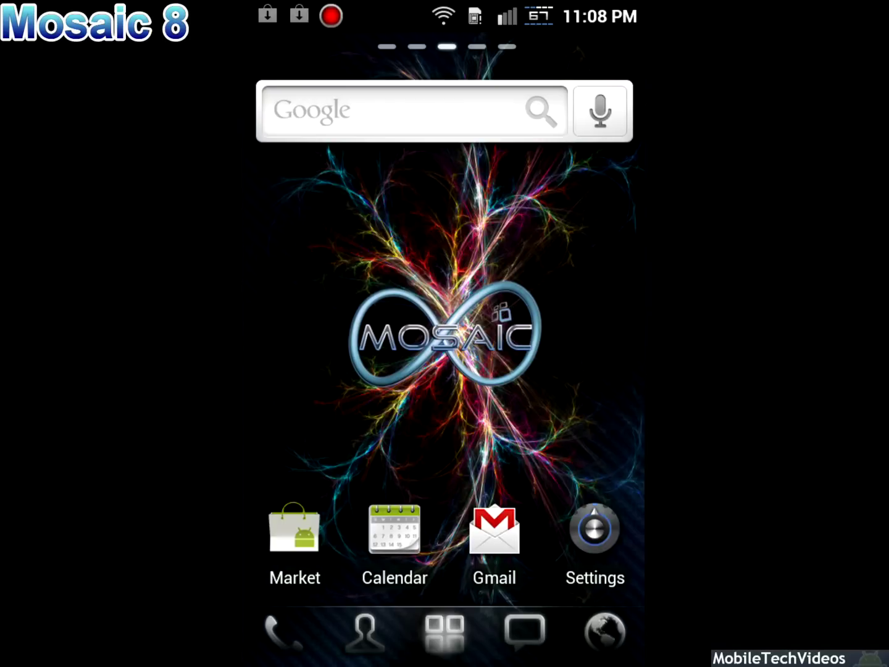
mouse_move(555, 313)
left_mouse_down()
mouse_move(278, 312)
mouse_move(590, 313)
left_mouse_up()
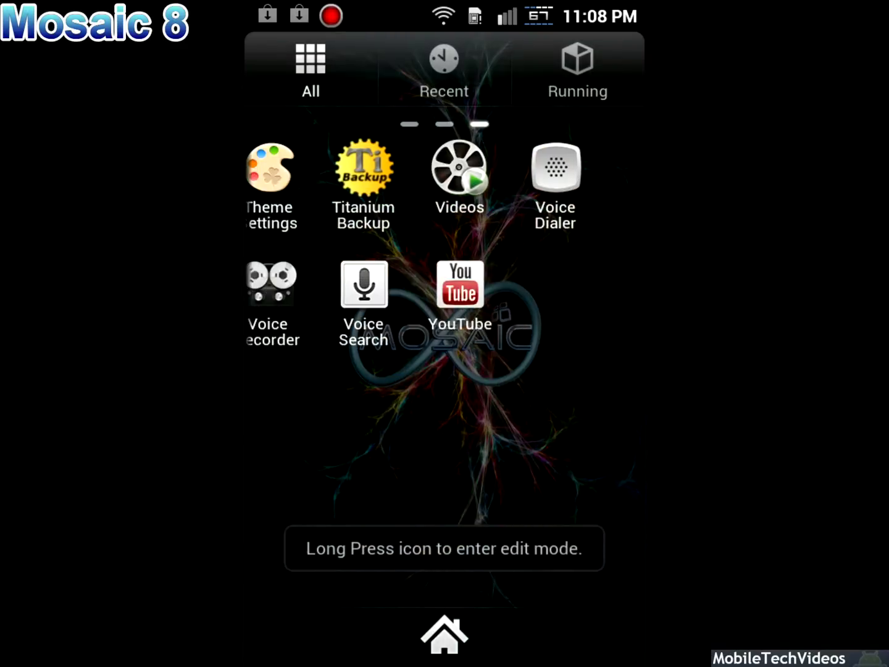
left_click_drag(312, 313, 591, 313)
left_click(577, 70)
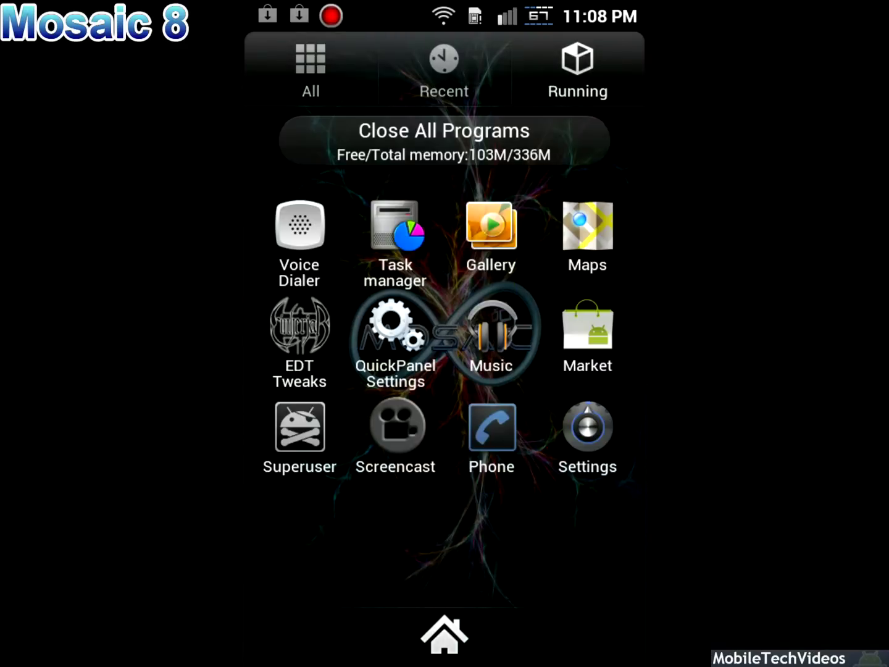
left_click(310, 69)
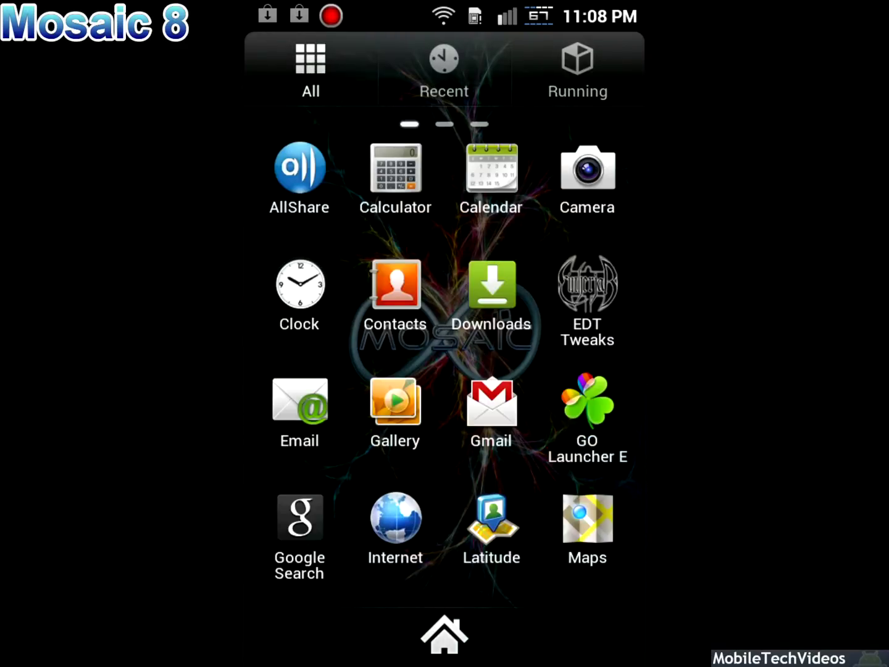
left_click(445, 633)
key("Menu")
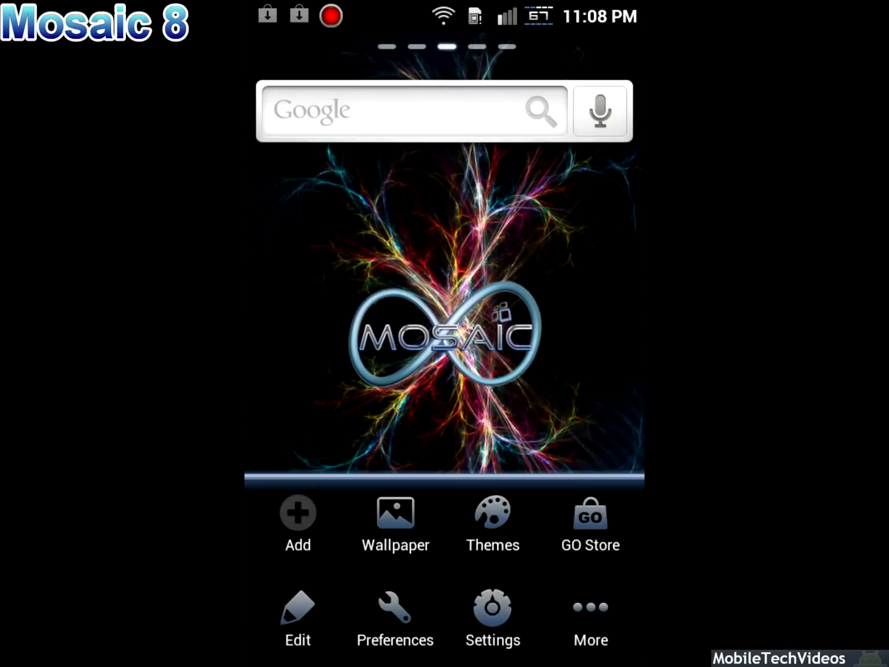
View My Themes and the GO Store catalog, then return to the plain home screen.
left_click(396, 618)
scroll(444, 334, "down", 2)
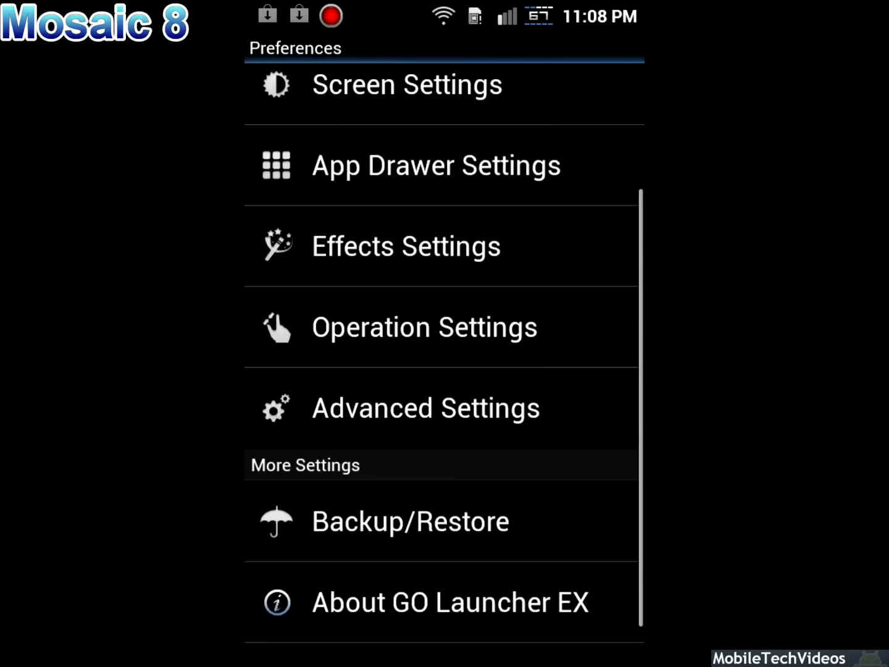
scroll(445, 347, "down", 2)
scroll(444, 347, "up", 4)
key("Escape")
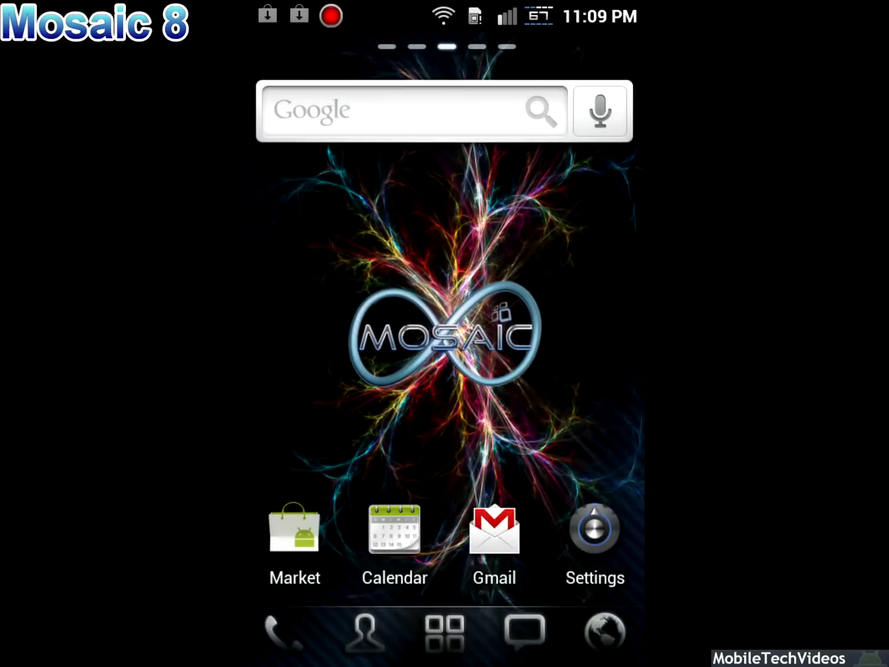
key("Menu")
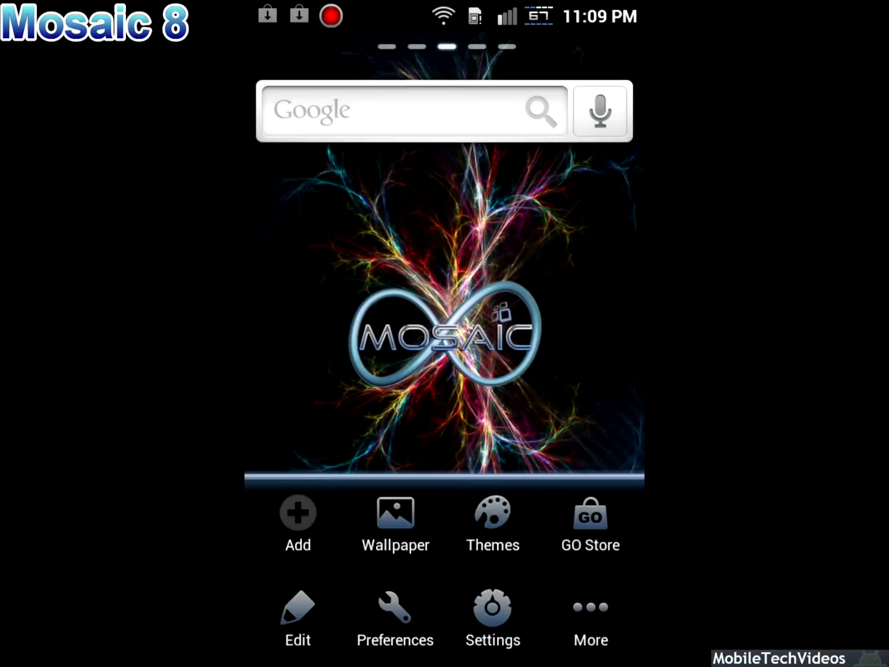
key("Escape")
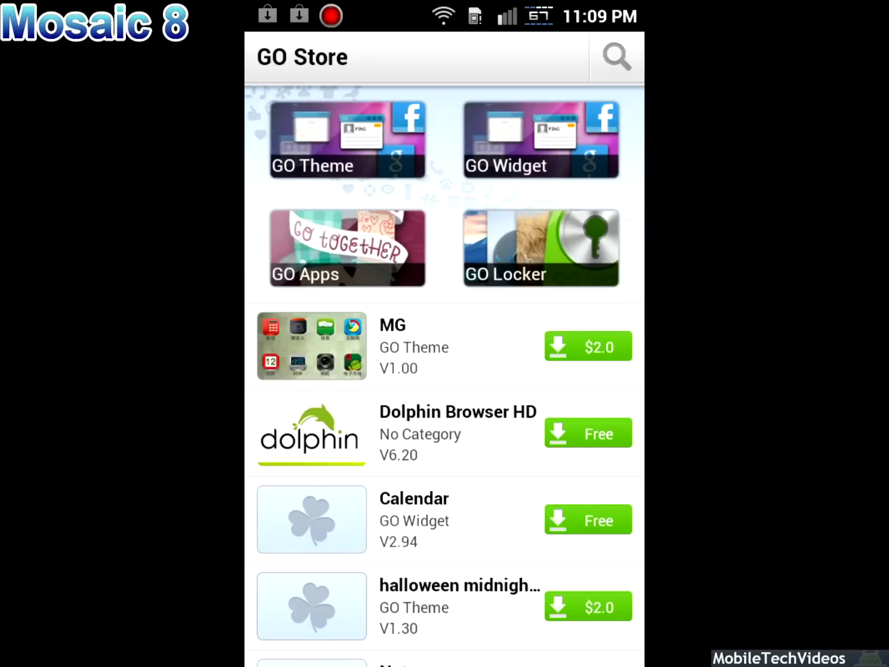
key("Home")
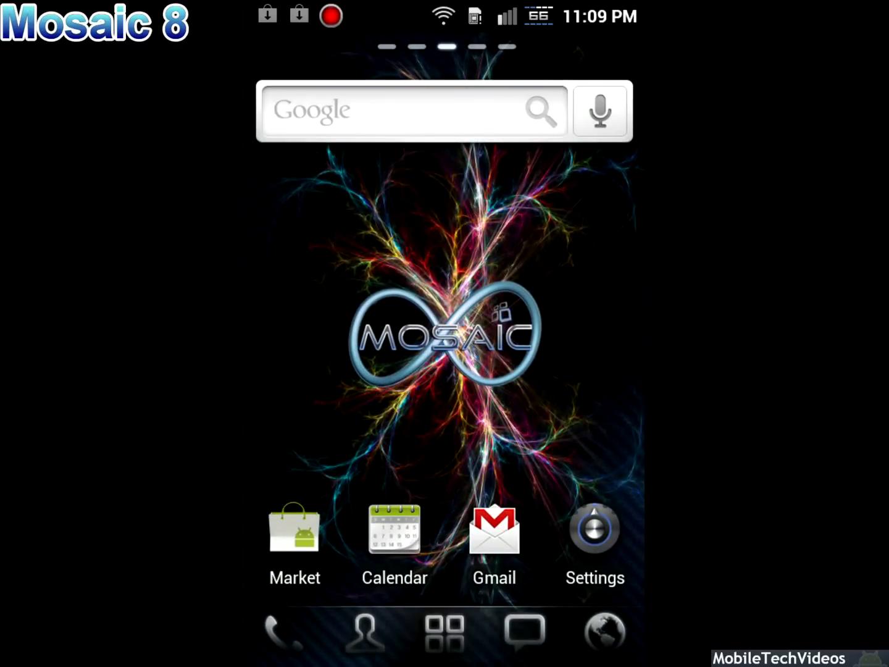
Launch EDT Tweaks from the app drawer and view its Signal Options.
left_click(445, 632)
left_click(588, 287)
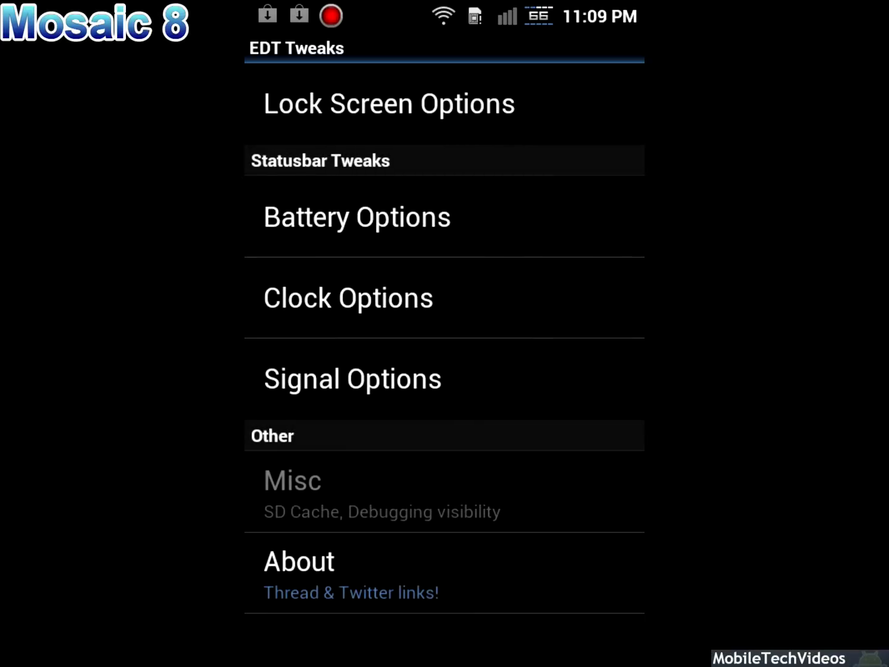
left_click(352, 378)
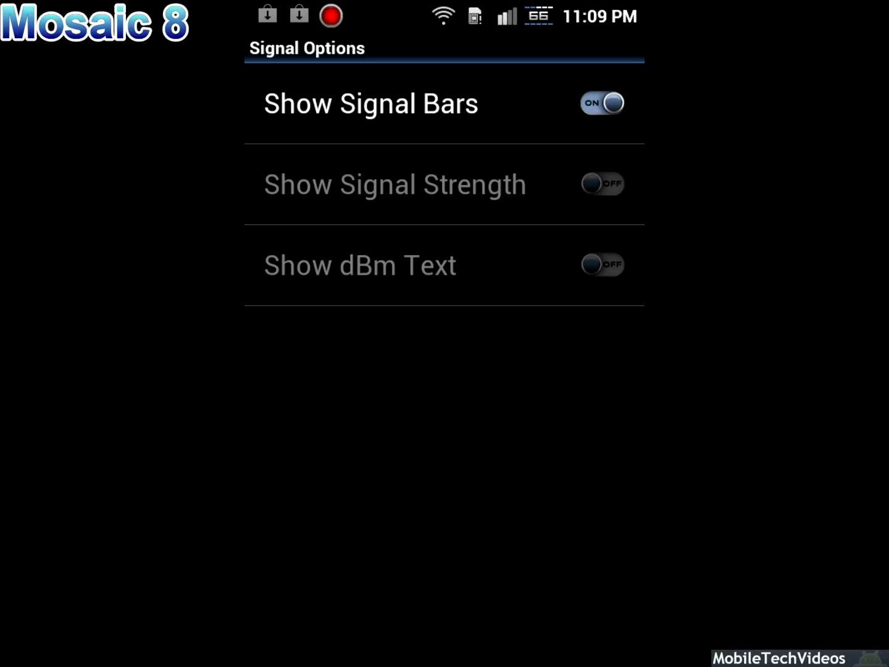
key("Escape")
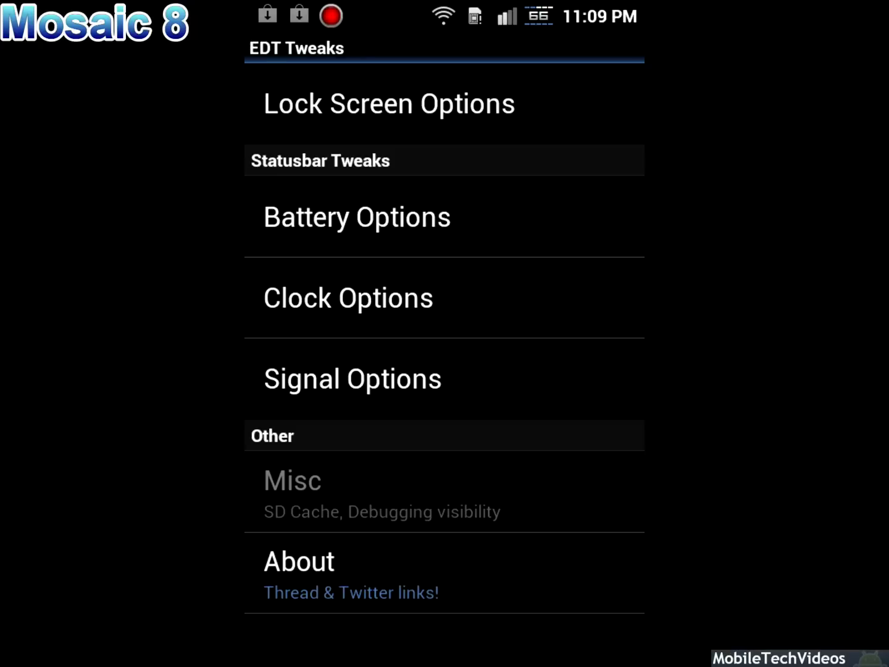
Pick a different lock screen style in EDT Tweaks, test it by unlocking, then go home.
left_click(388, 104)
left_click(389, 104)
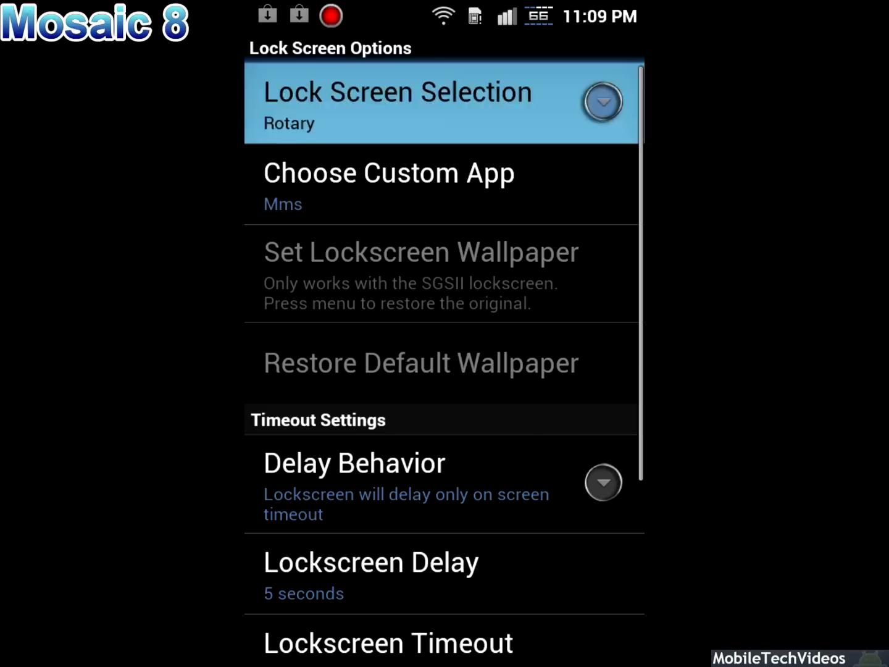
scroll(445, 347, "down", 5)
scroll(444, 347, "down", 2)
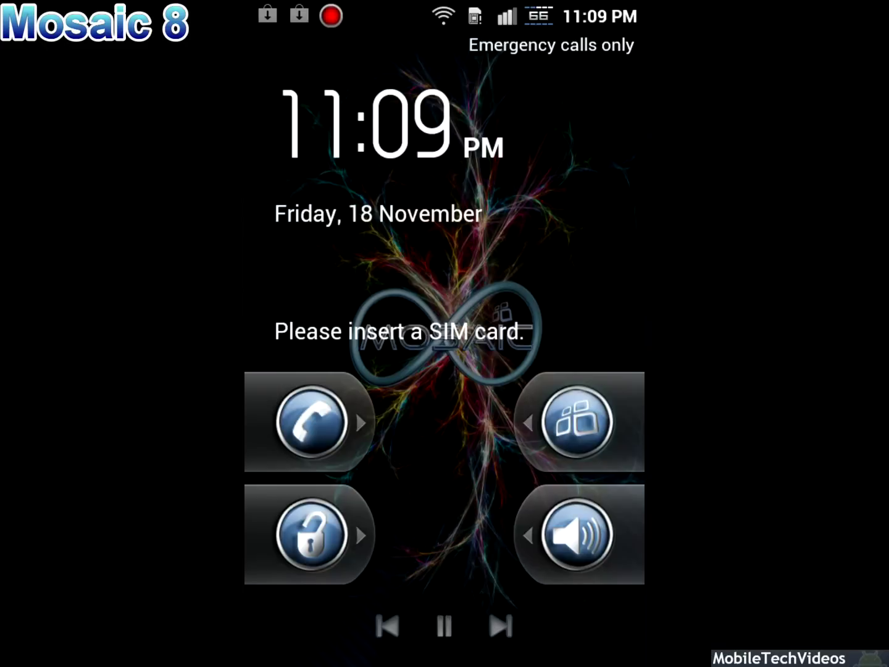
left_click_drag(312, 535, 576, 534)
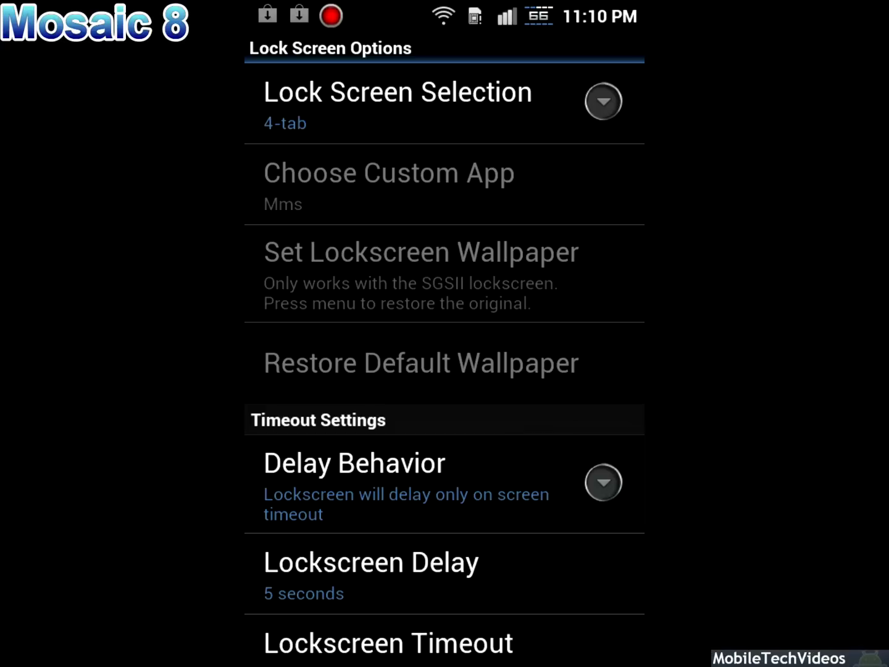
key("Home")
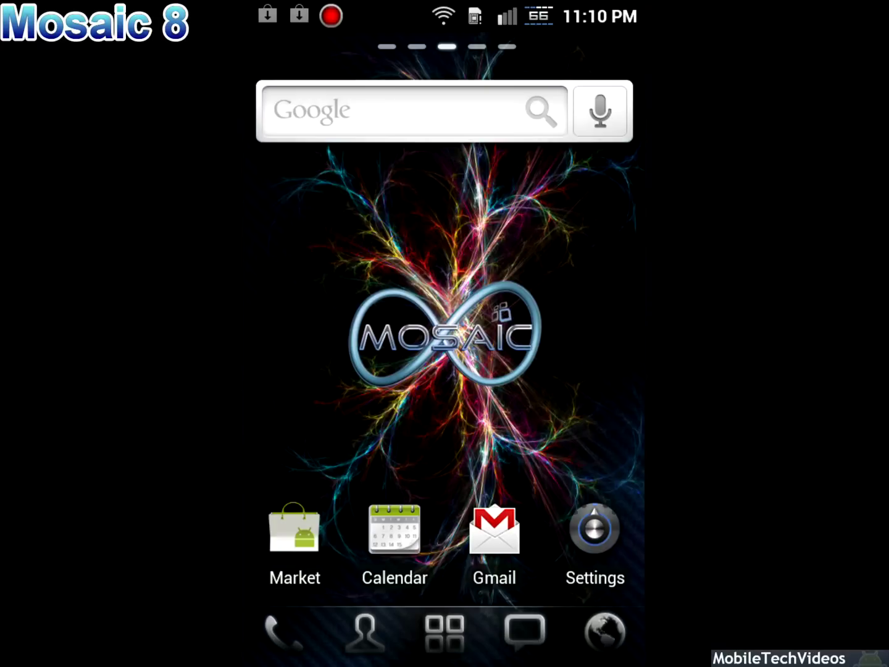
key("Menu")
Check the home screen options and dialer, then open Android Settings from the launcher menu.
left_click(590, 562)
left_click(590, 619)
left_click(284, 631)
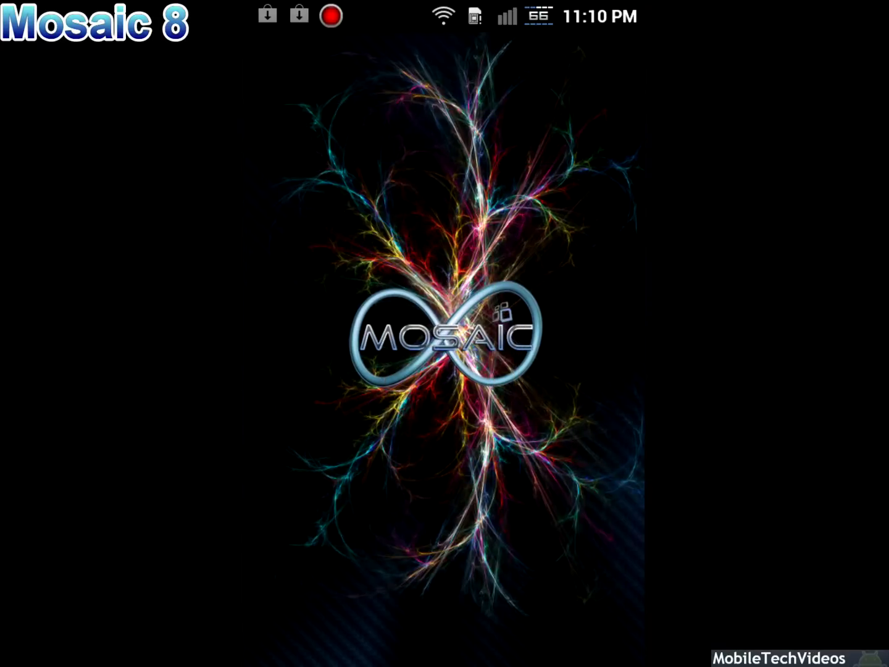
key("Home")
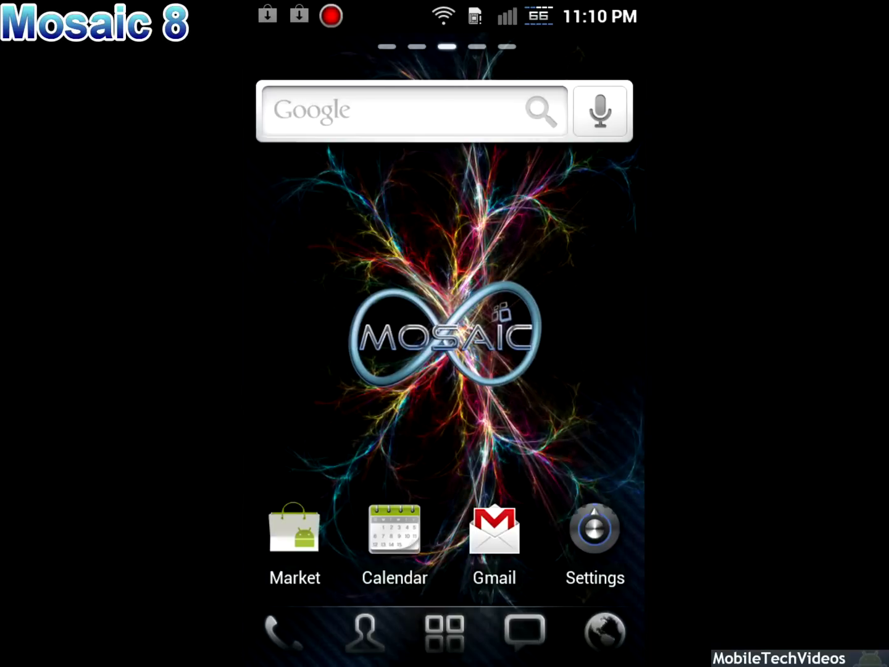
key("Menu")
left_click(494, 617)
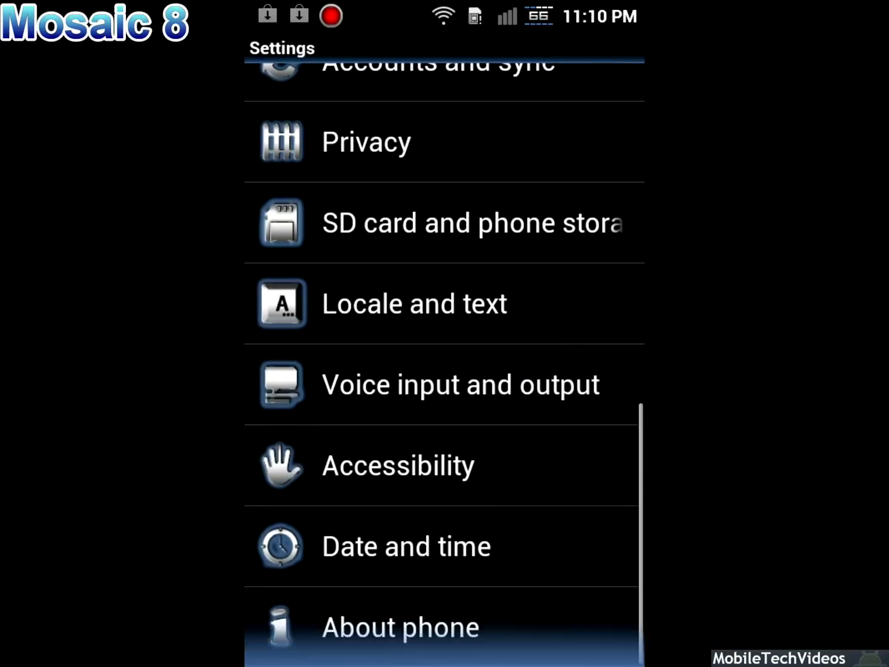
scroll(444, 364, "up", 10)
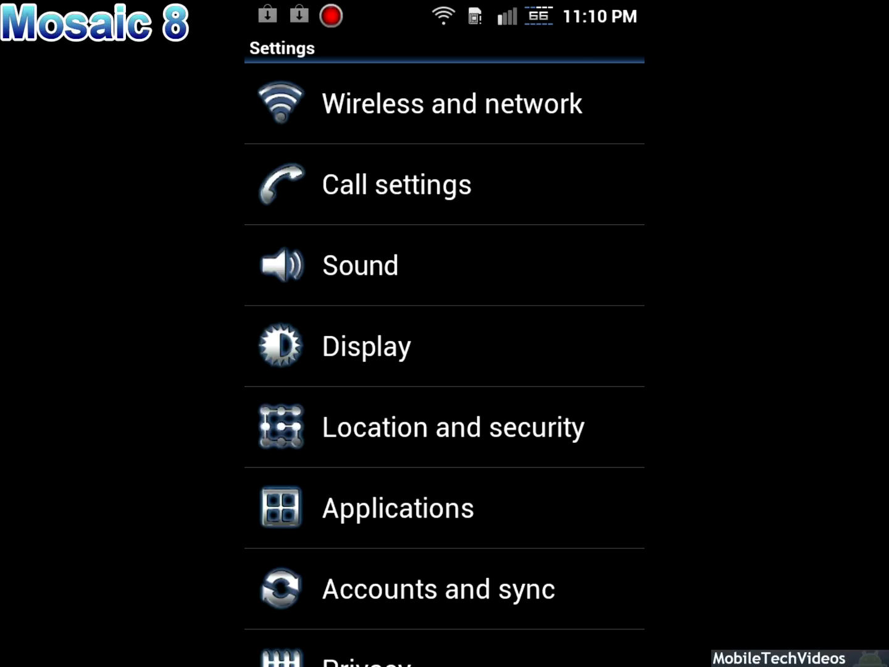
Clear the two update notifications, confirm only Screencast remains, and close the shade.
left_click_drag(445, 14, 444, 646)
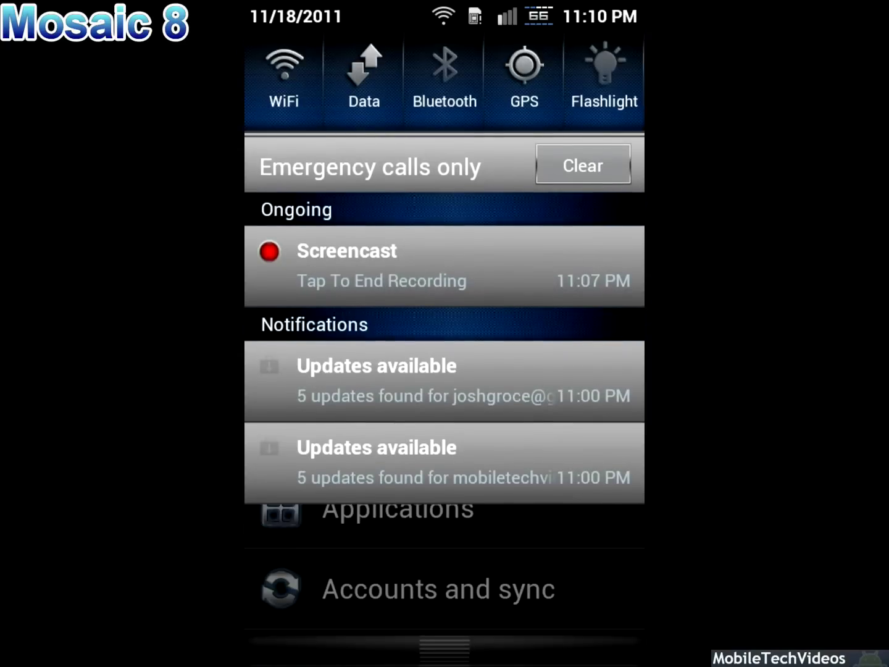
key("Home")
left_click_drag(444, 14, 444, 646)
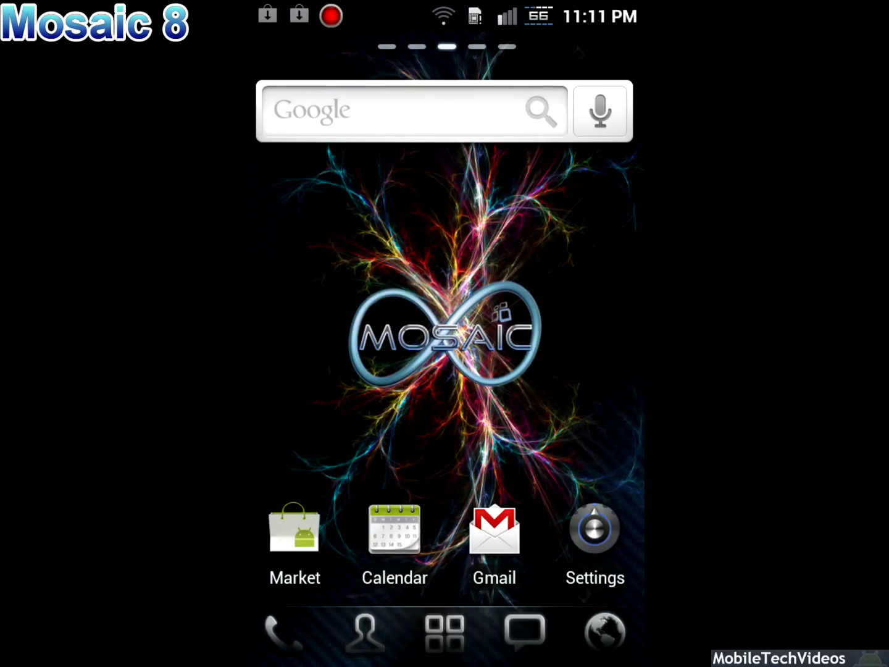
left_click_drag(445, 21, 445, 625)
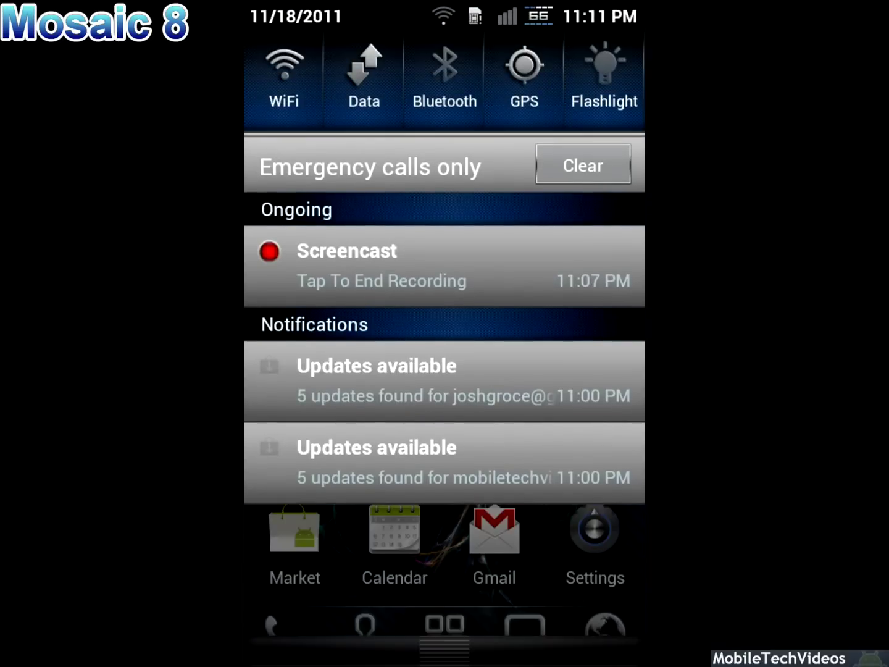
left_click(582, 164)
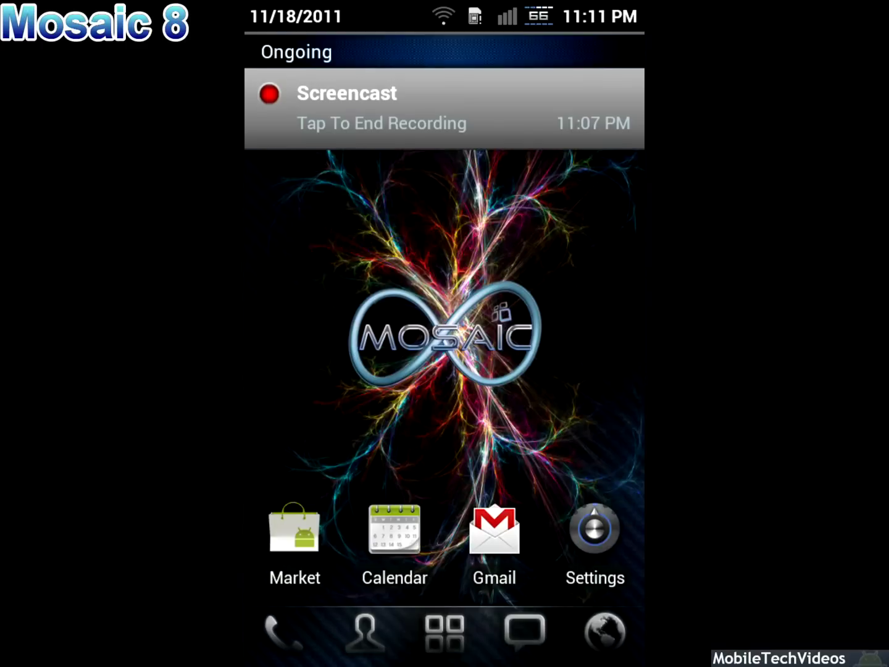
left_click_drag(445, 21, 444, 625)
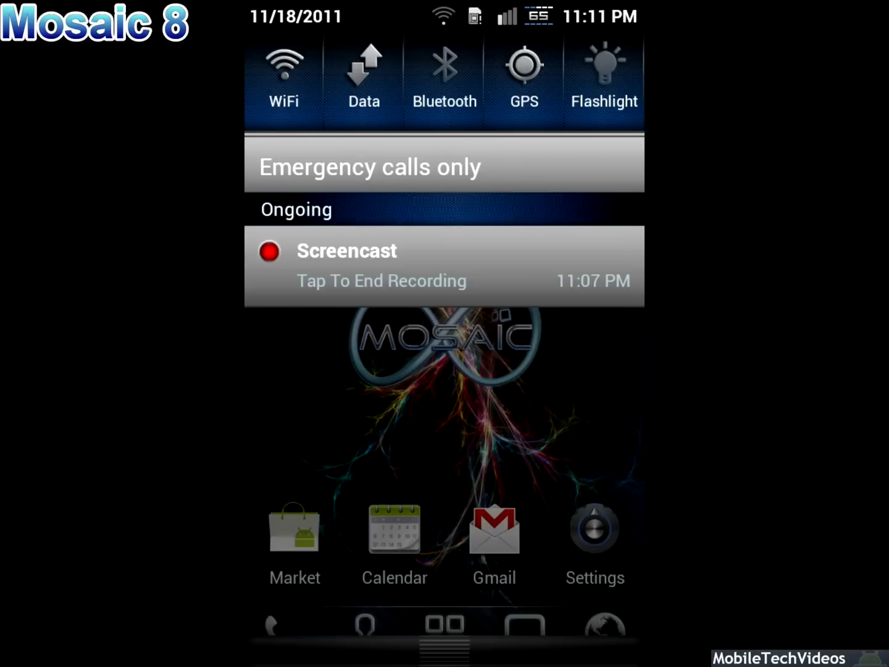
left_click_drag(444, 649, 444, 70)
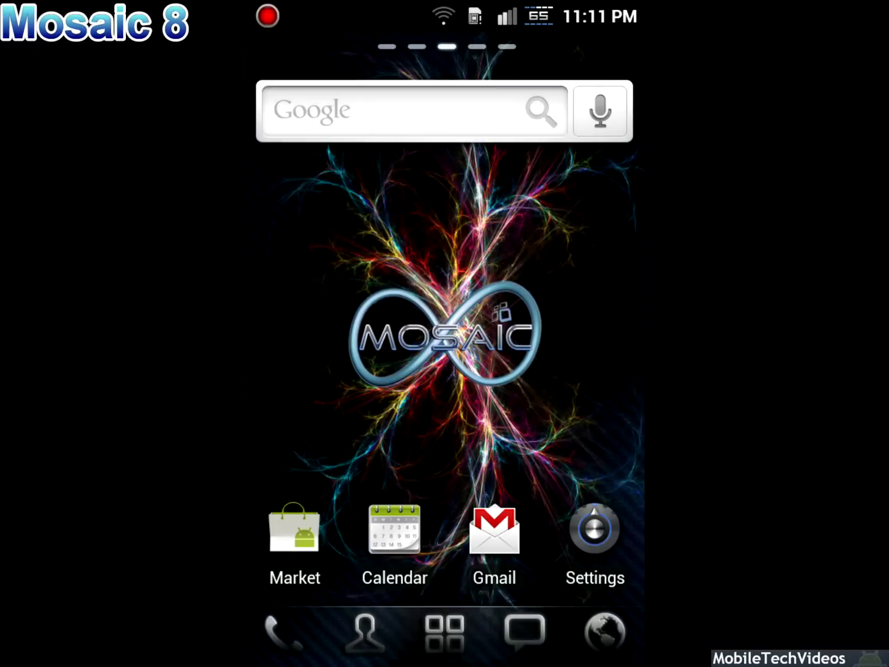
Launch Music from app drawer page 2 and swipe through its Artists, Albums, Songs and Playlists tabs.
left_click(445, 632)
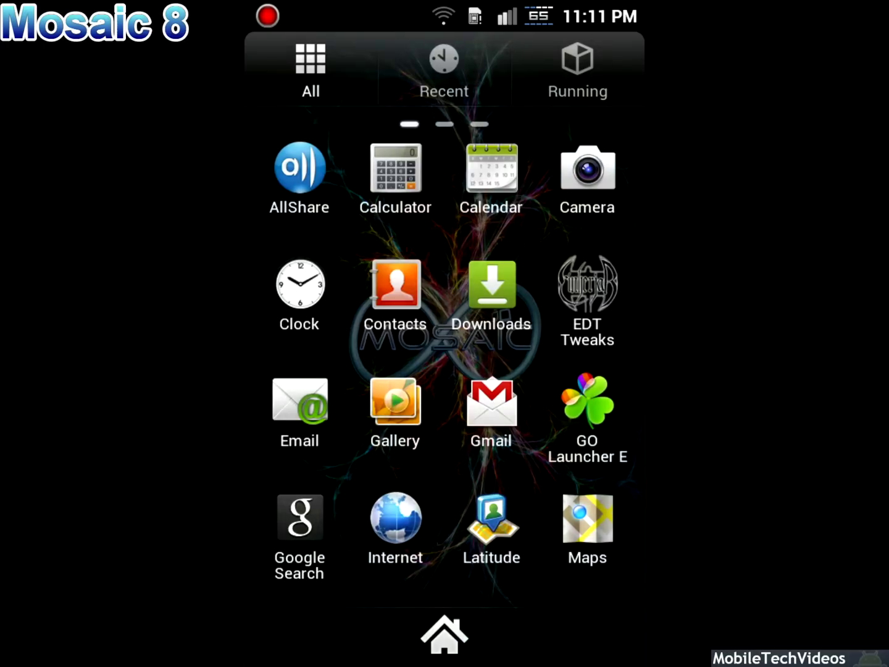
left_click_drag(569, 348, 291, 347)
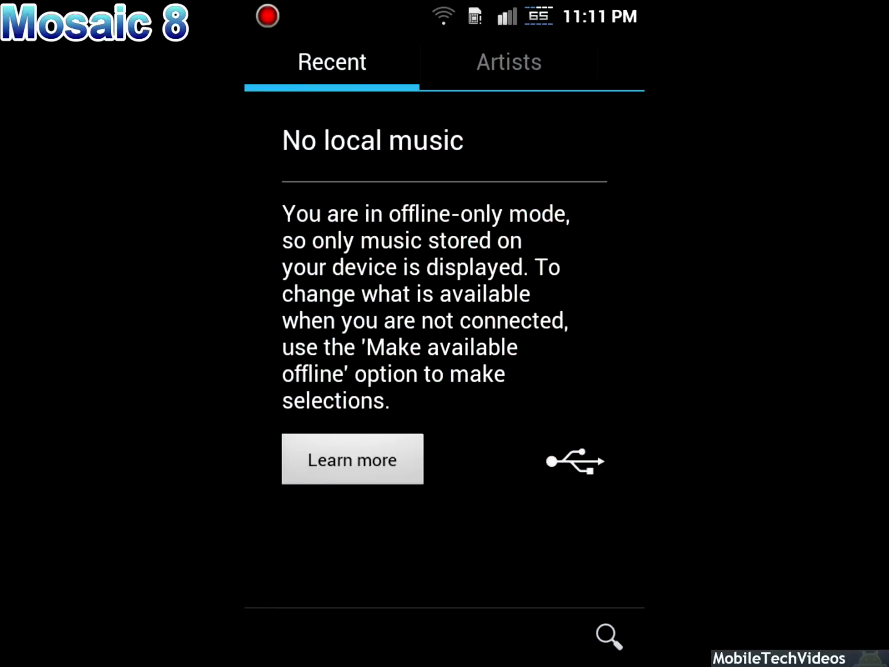
left_click(509, 63)
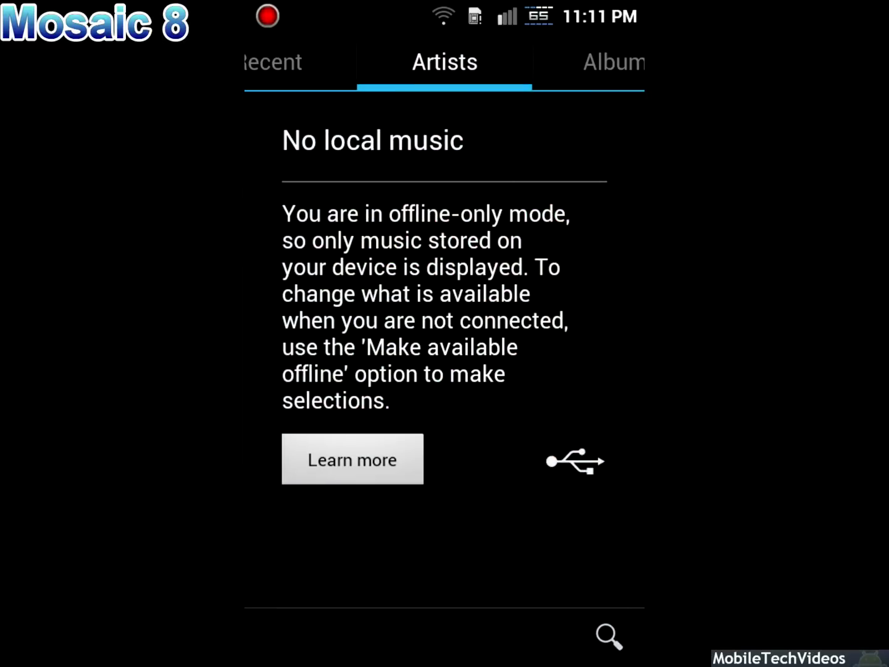
left_click_drag(569, 347, 292, 347)
left_click_drag(570, 347, 292, 347)
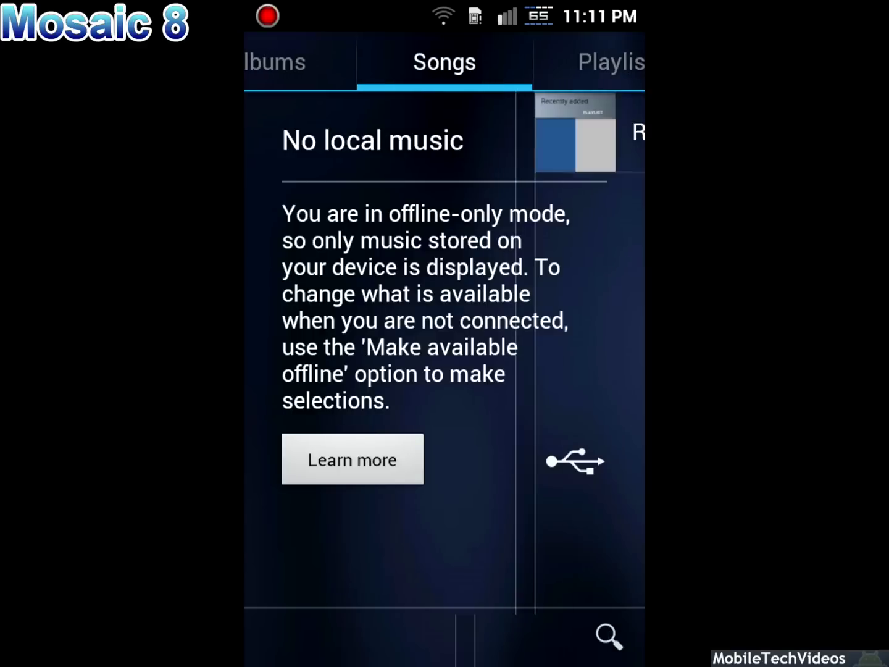
mouse_move(569, 348)
left_mouse_down()
mouse_move(292, 347)
mouse_move(570, 347)
left_mouse_up()
left_click_drag(291, 347, 570, 348)
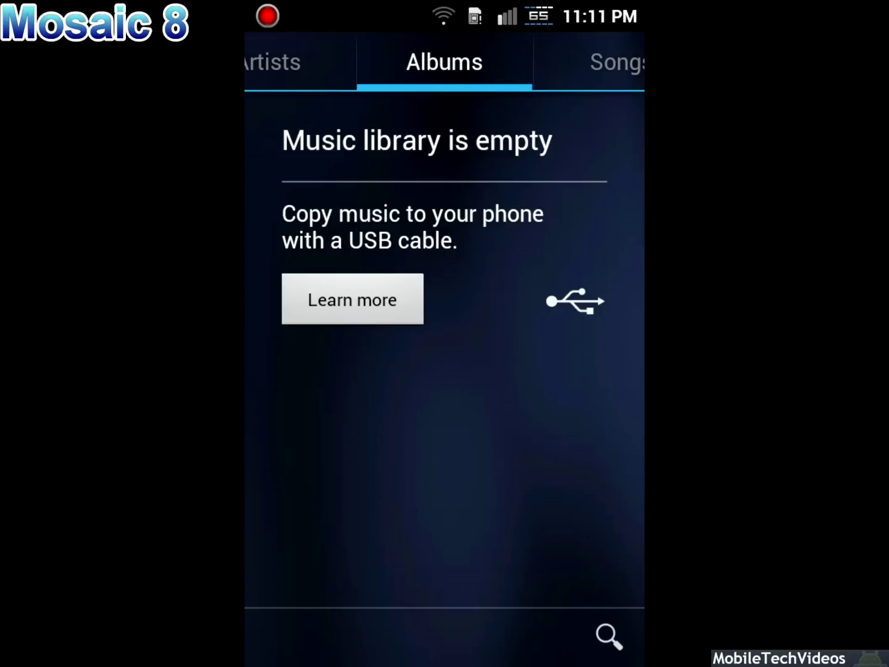
key("Home")
Open the app drawer and launch Camera from its first page.
left_click(445, 632)
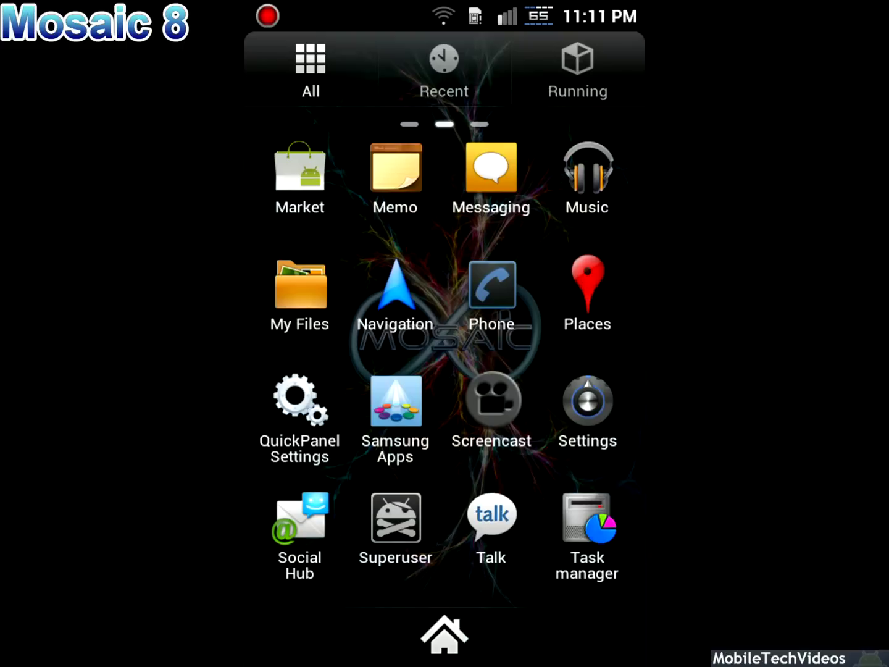
scroll(445, 362, "left", 3)
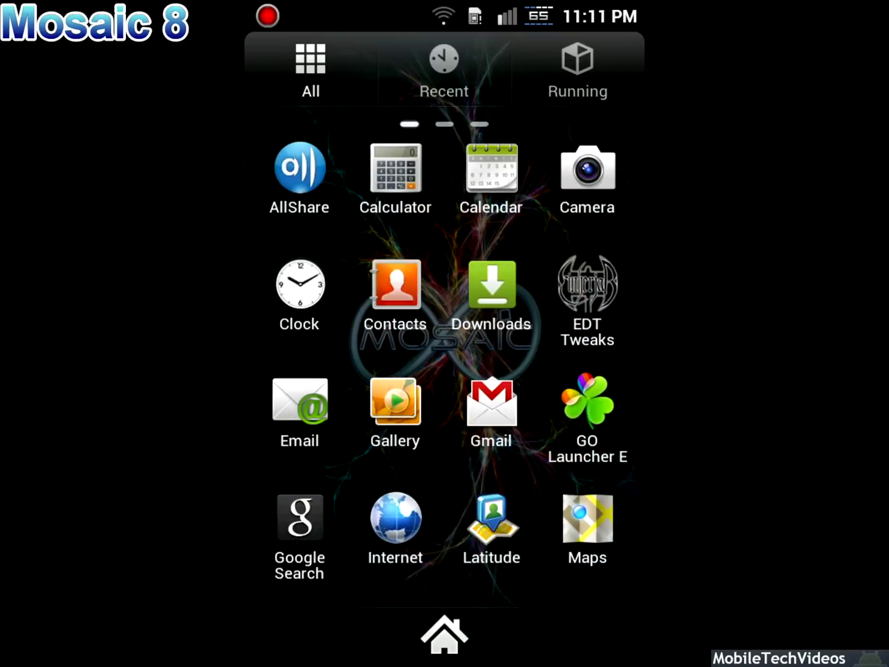
left_click(588, 170)
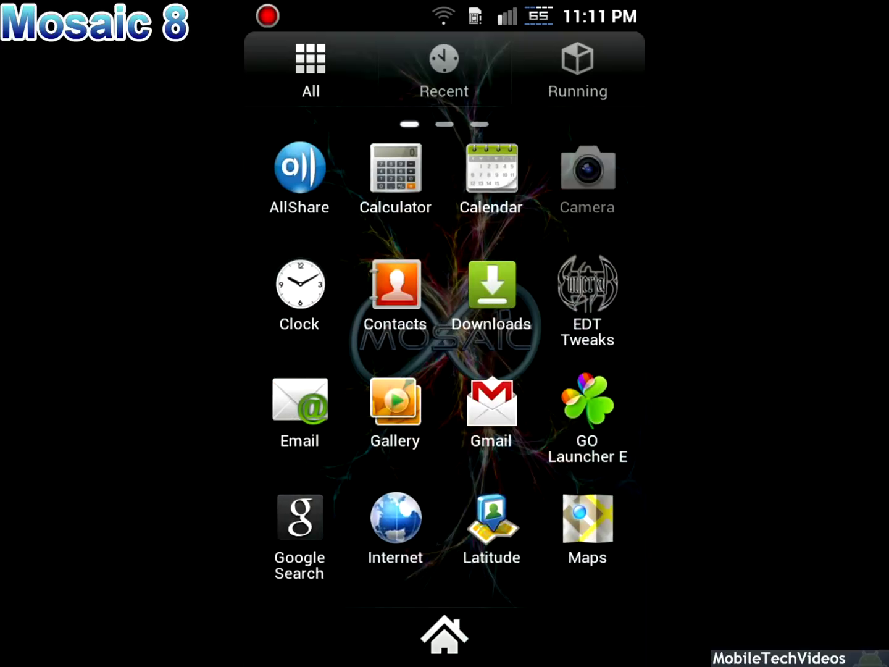